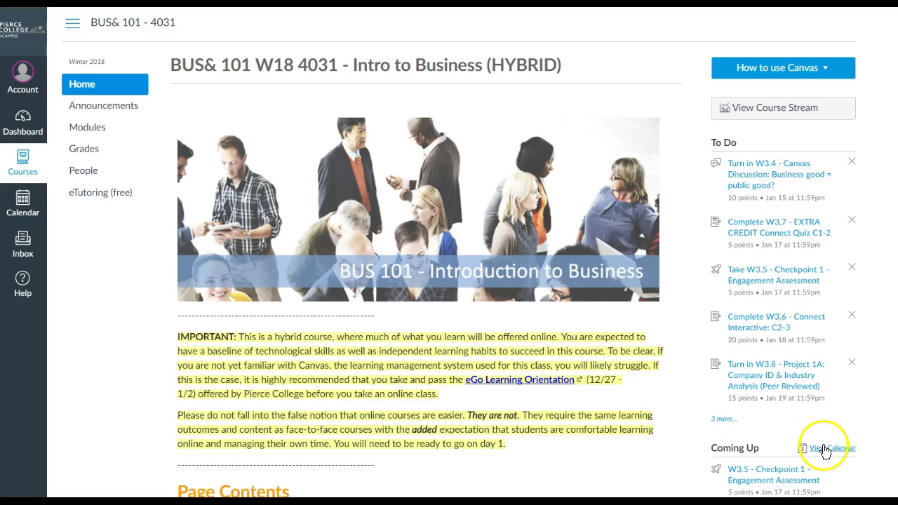
# Open the course Modules page and scroll down to the W3 deliverables W3.2 through W3.9
pyautogui.click(98, 127)
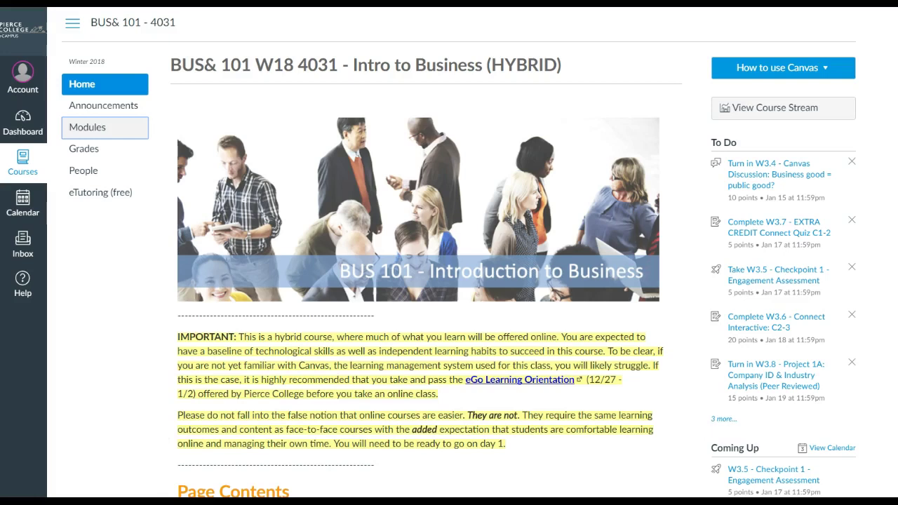
pyautogui.scroll(-20, 512, 281)
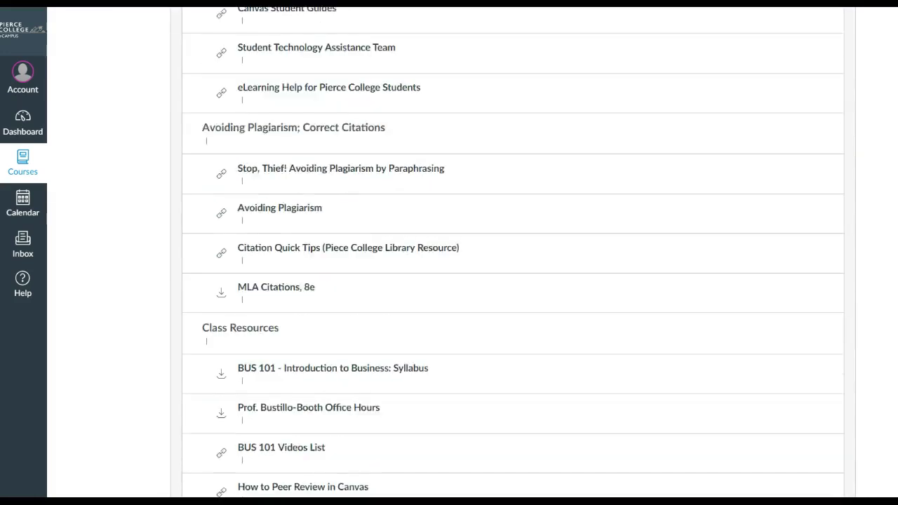
pyautogui.scroll(-10, 895, 125)
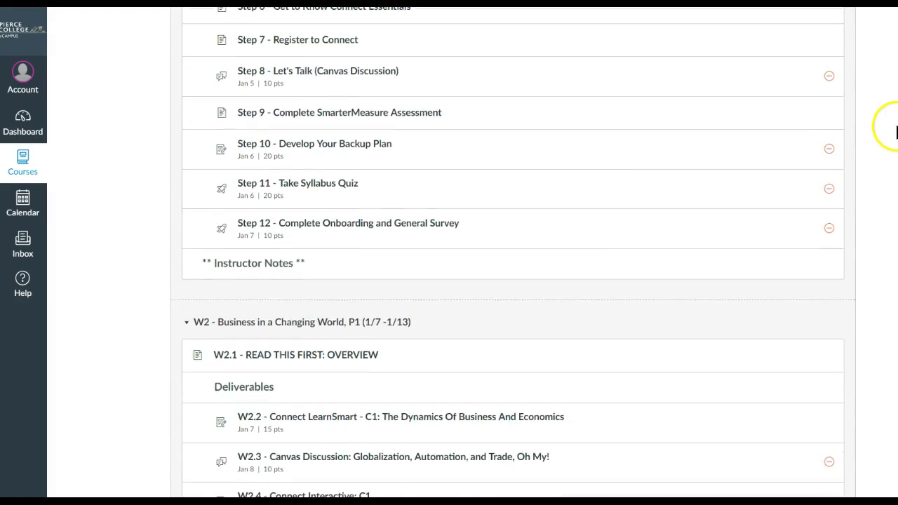
pyautogui.scroll(-5, 895, 165)
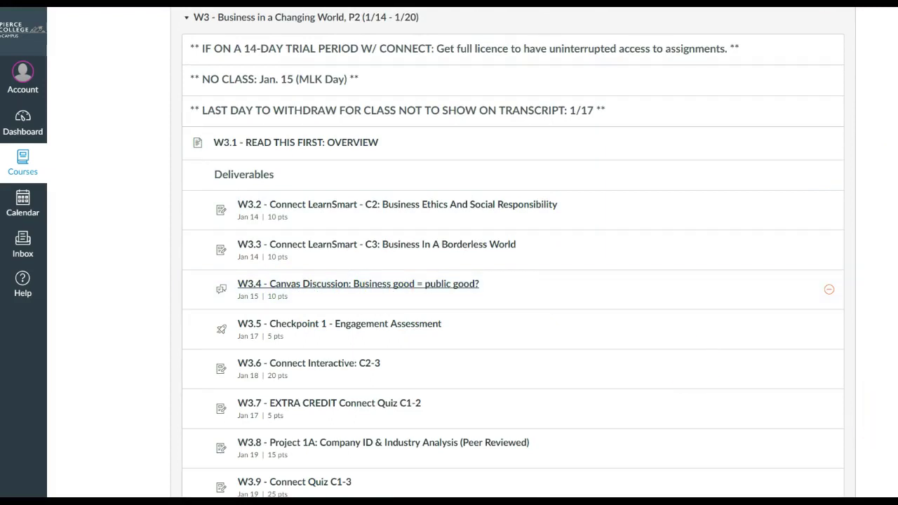
# Open the W3.4 Business good = public good? discussion and read through its formatting rules, example post and questions
pyautogui.click(358, 283)
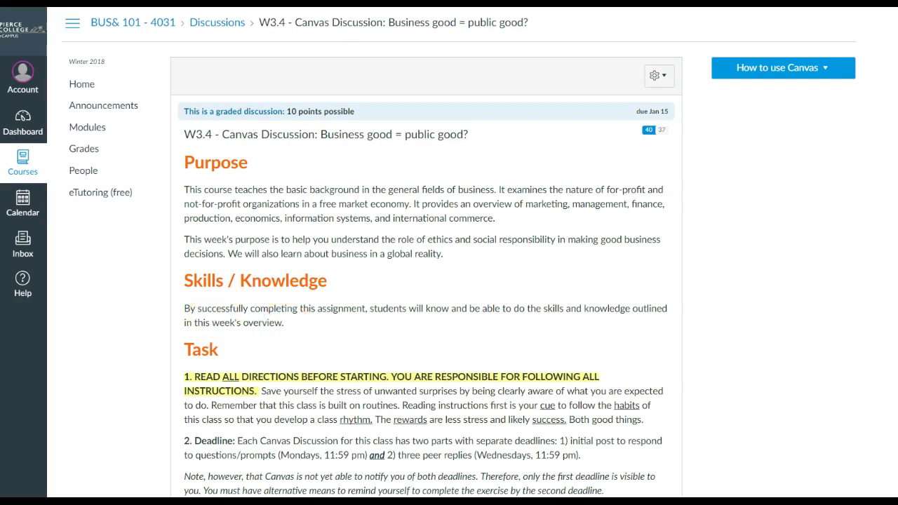
pyautogui.scroll(-3, 426, 281)
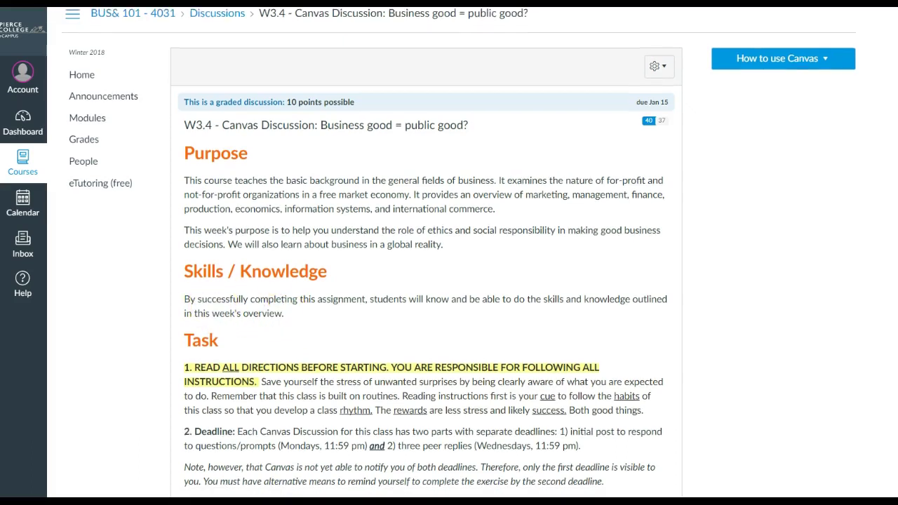
pyautogui.scroll(-5, 425, 281)
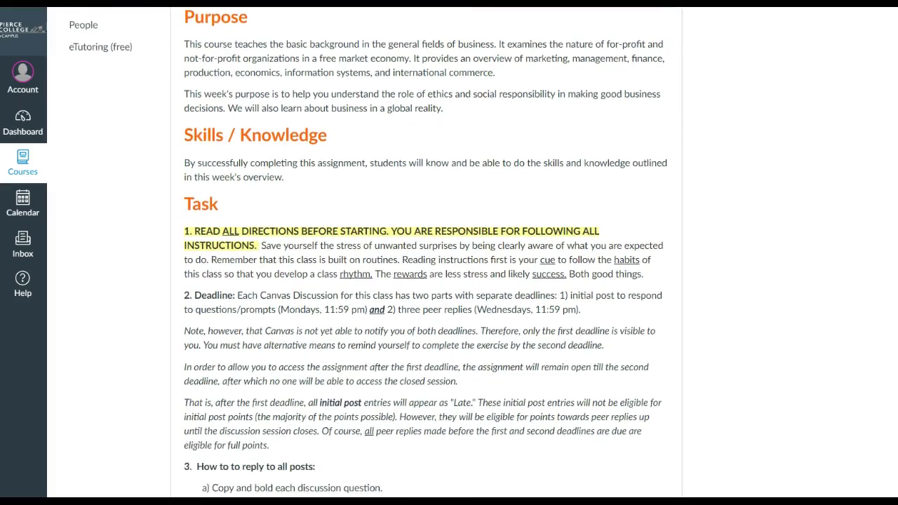
pyautogui.scroll(-1, 426, 280)
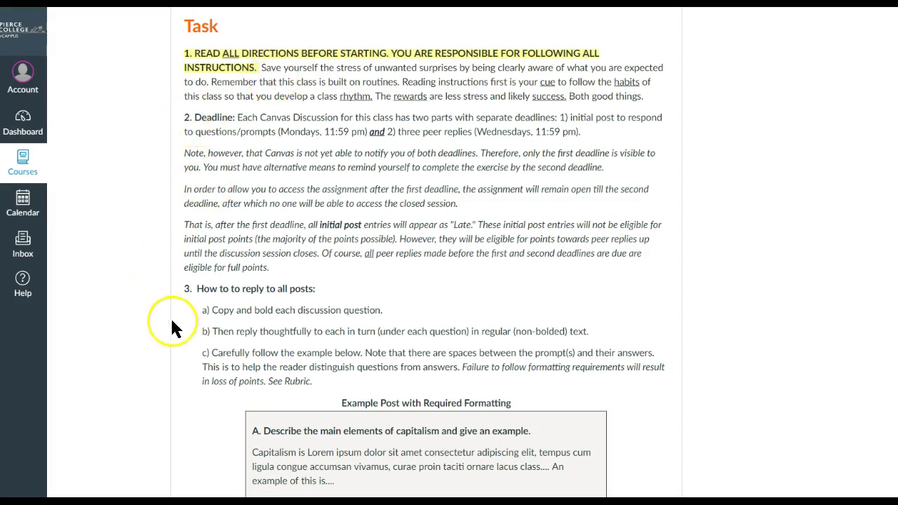
pyautogui.scroll(-3, 876, 144)
pyautogui.scroll(-1, 501, 180)
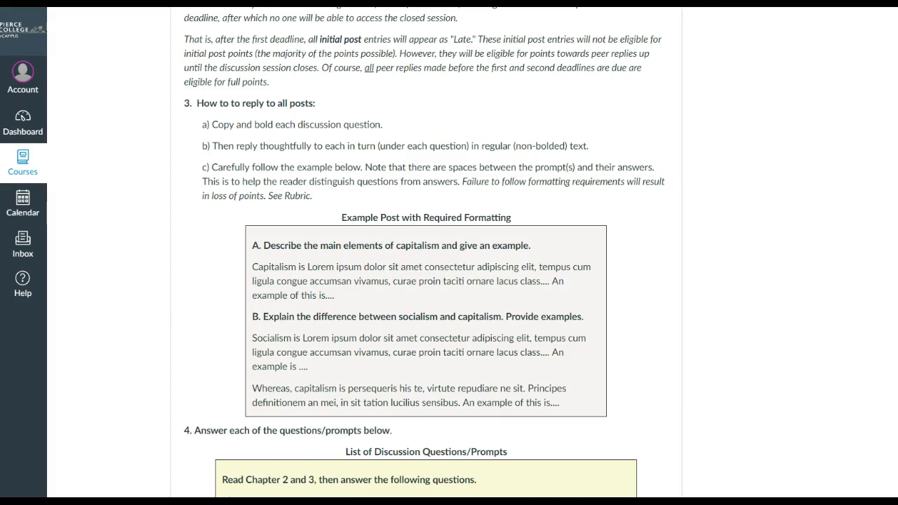
pyautogui.scroll(-3, 426, 253)
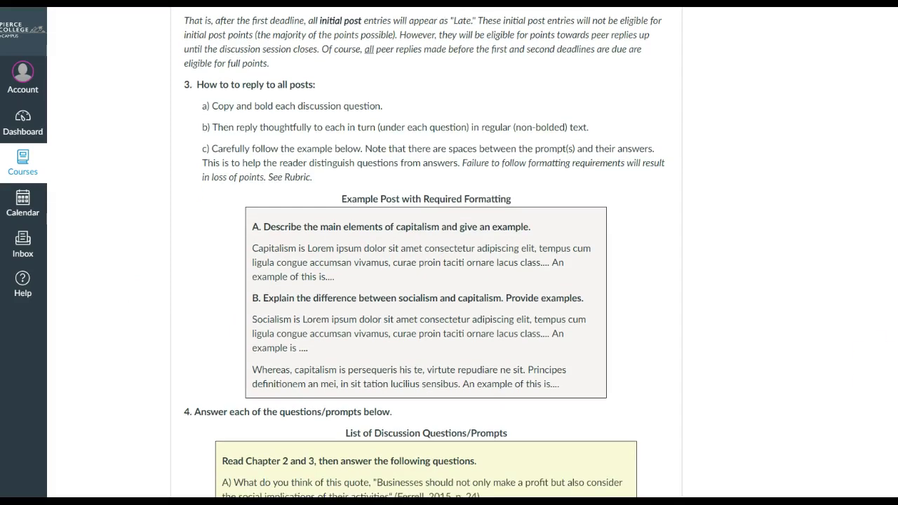
pyautogui.scroll(-1, 426, 252)
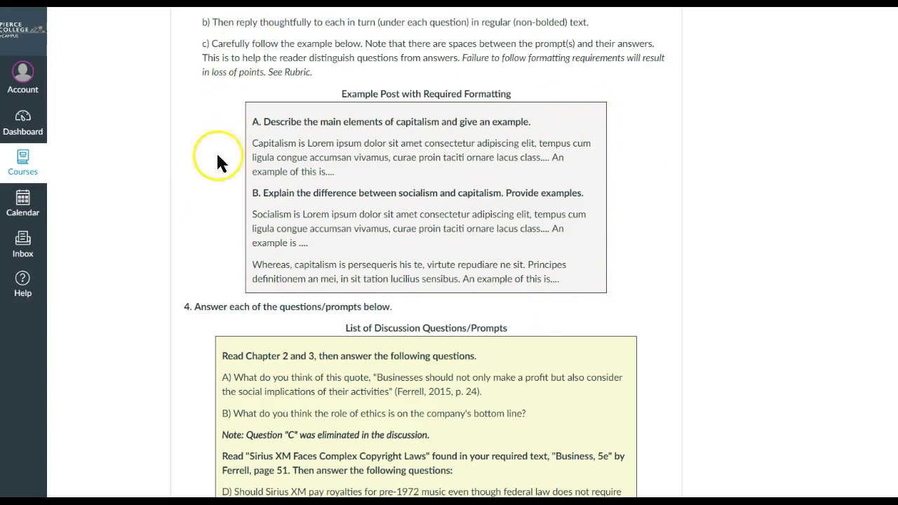
pyautogui.tripleClick(341, 121)
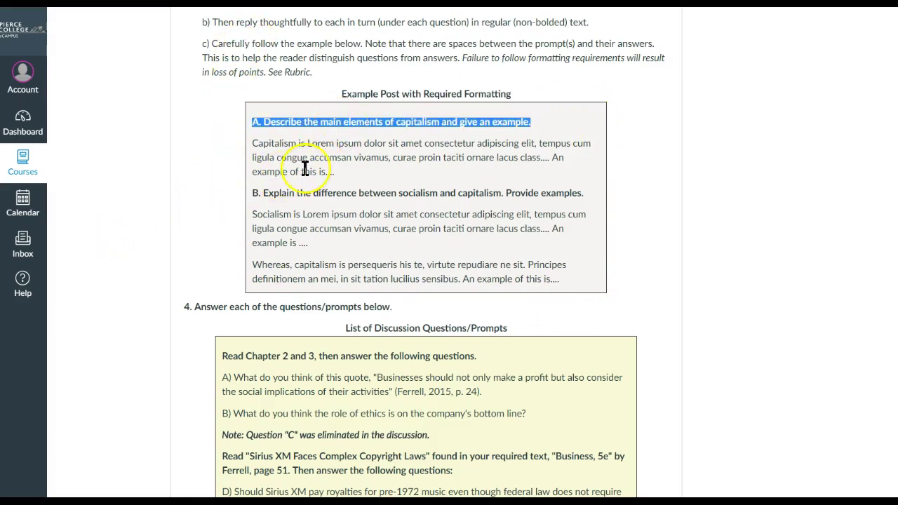
pyautogui.click(261, 157)
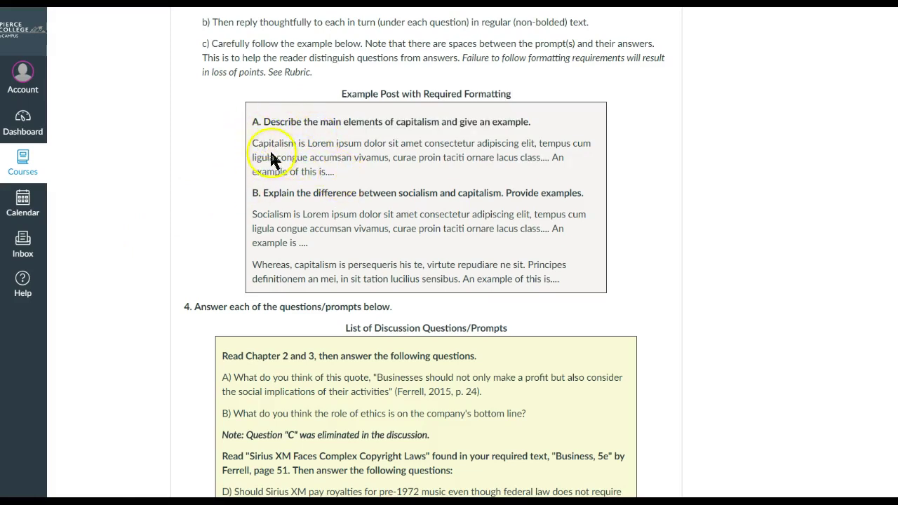
pyautogui.moveTo(251, 144); pyautogui.dragTo(351, 181)
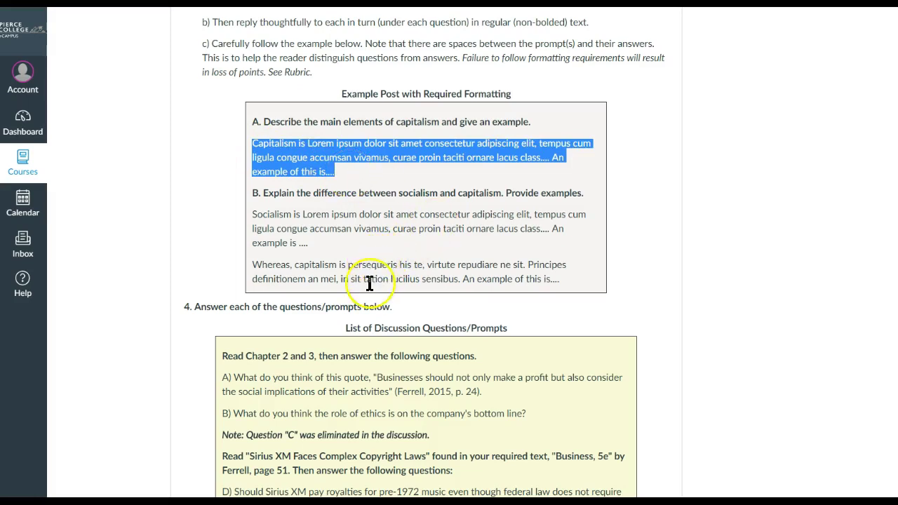
pyautogui.click(807, 255)
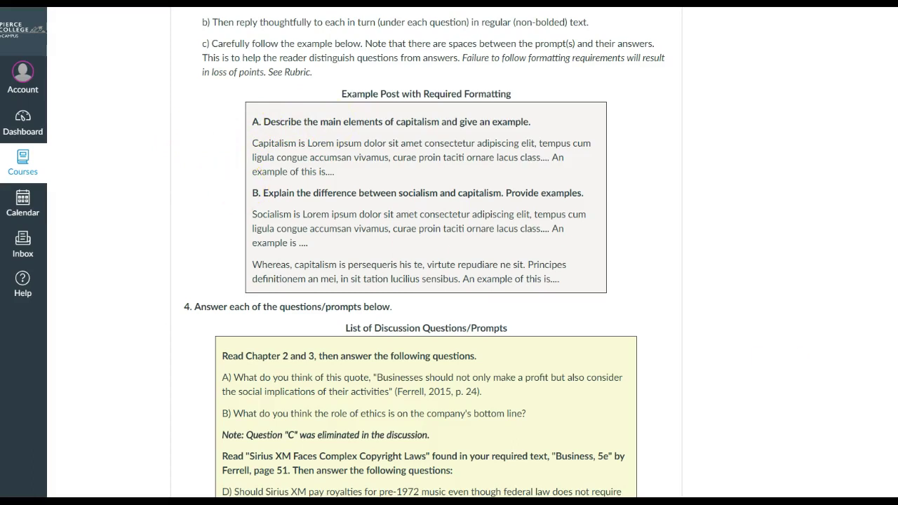
pyautogui.scroll(-4, 426, 255)
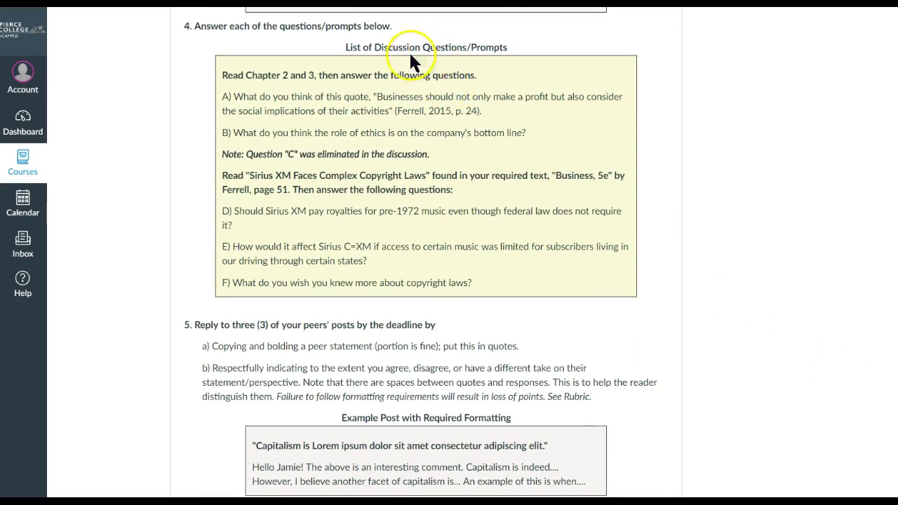
# Copy discussion question A together with its Ferrell 2015 quote
pyautogui.moveTo(484, 111); pyautogui.dragTo(223, 100)
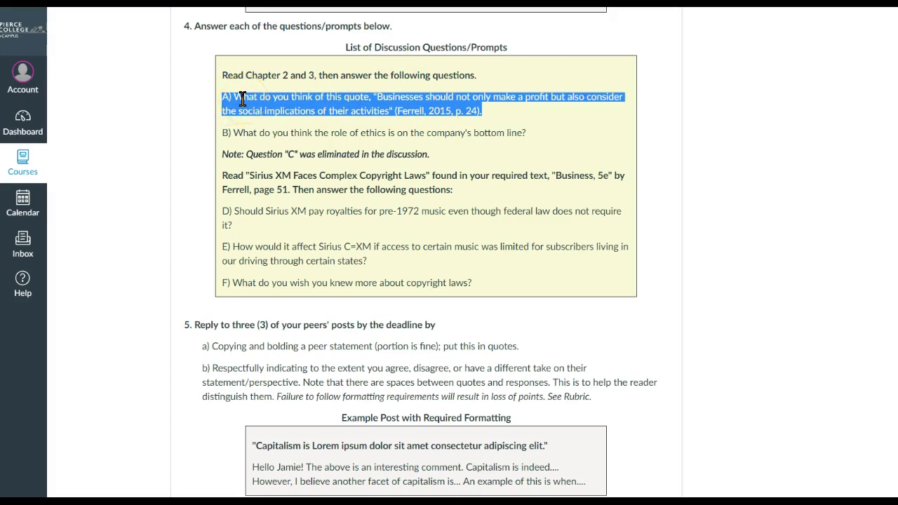
pyautogui.rightClick(242, 98)
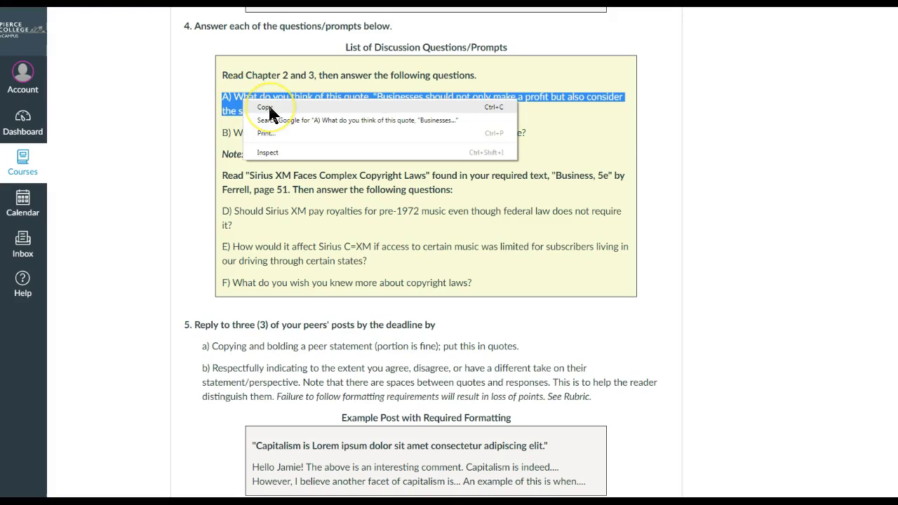
pyautogui.click(269, 108)
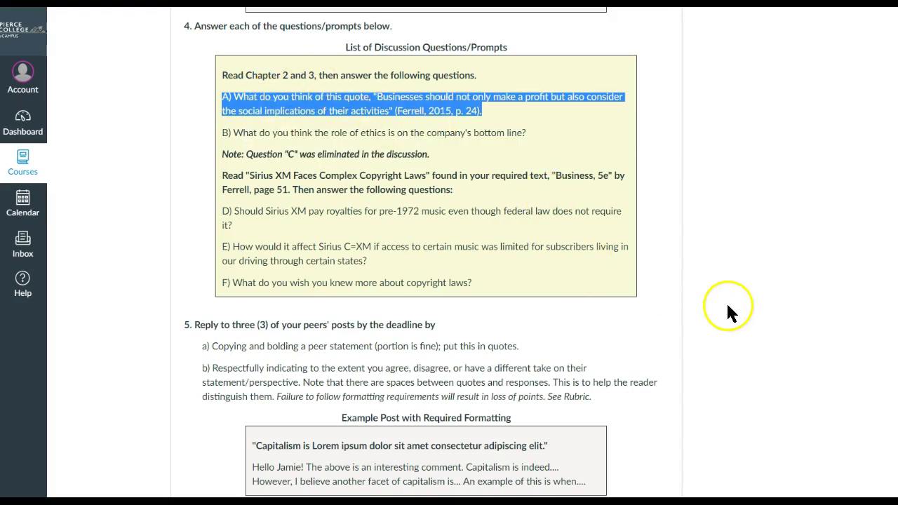
pyautogui.scroll(-4, 673, 343)
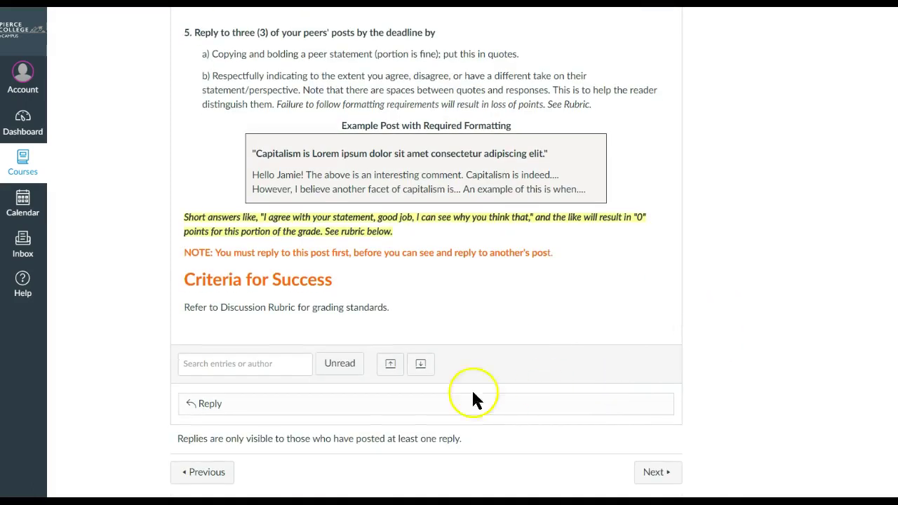
# Start a reply, paste question A into it, and make question A bold
pyautogui.click(203, 406)
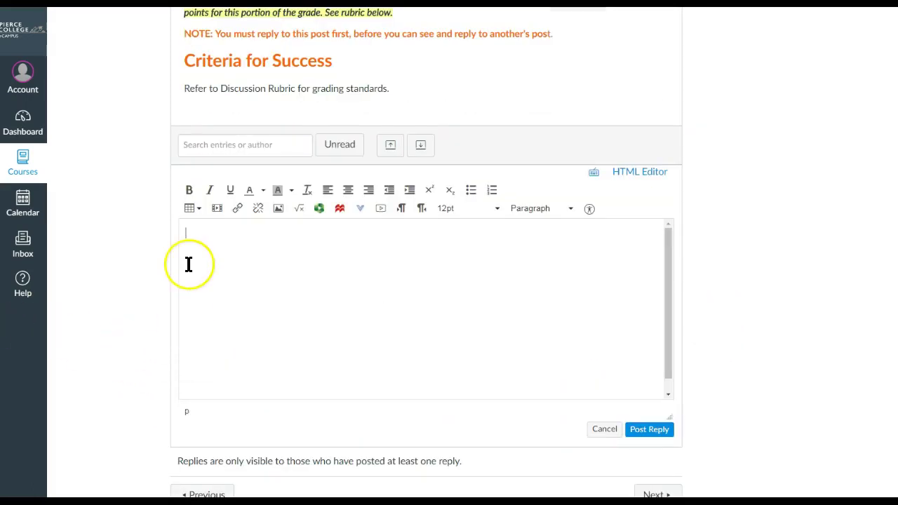
pyautogui.rightClick(185, 231)
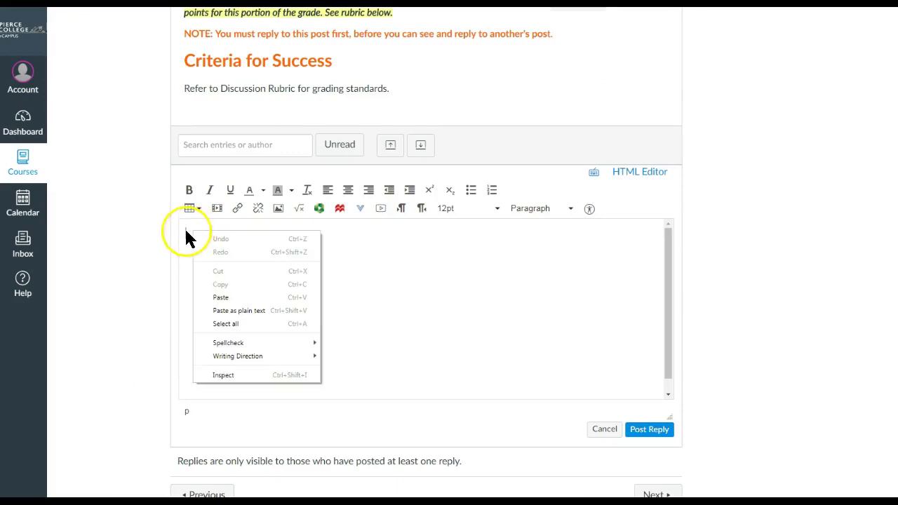
pyautogui.click(221, 298)
pyautogui.press('Return')
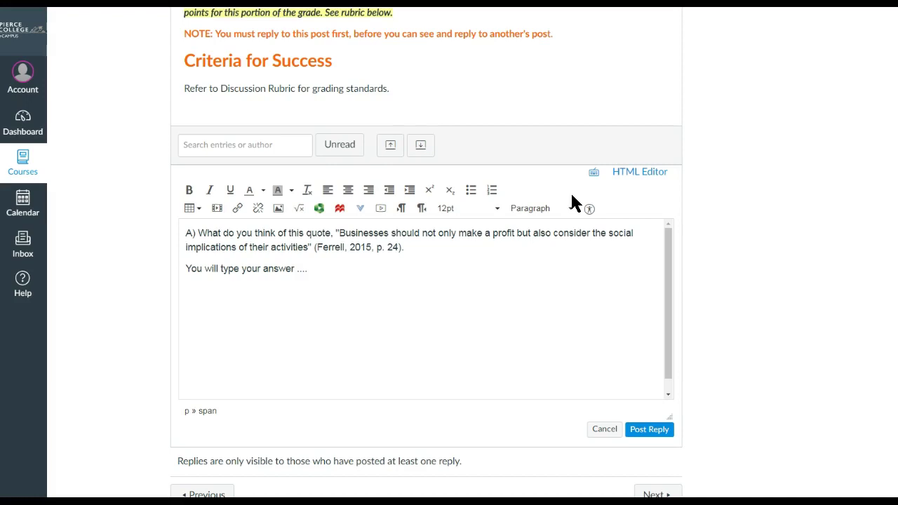
pyautogui.moveTo(427, 248); pyautogui.dragTo(79, 209)
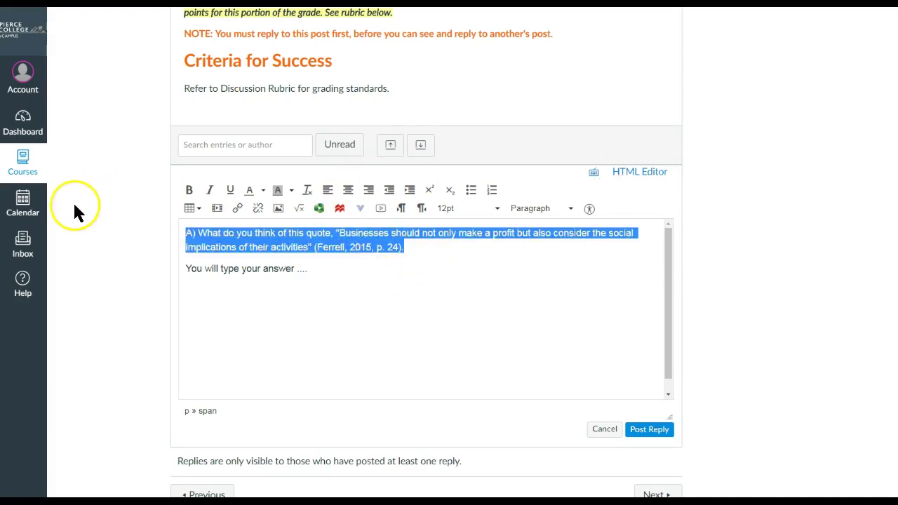
pyautogui.click(189, 191)
pyautogui.click(352, 290)
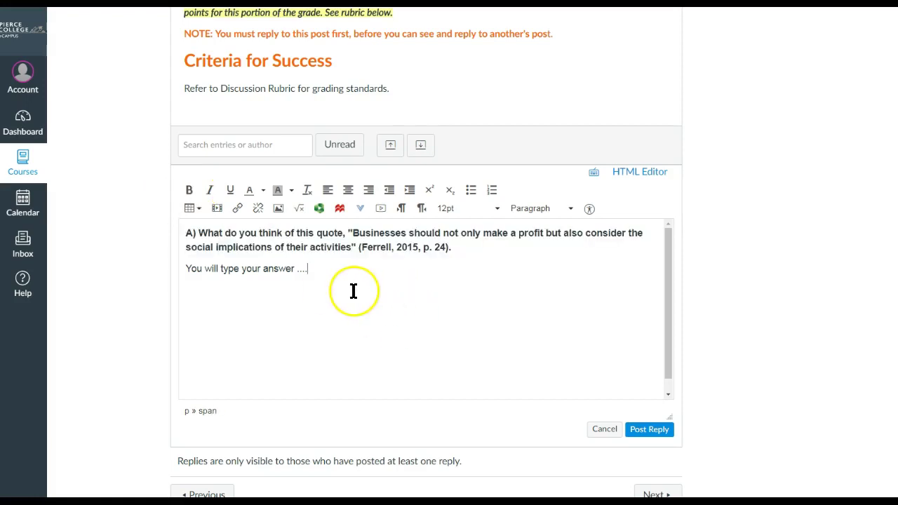
# Copy question B from the prompts list and paste it below the first answer line
pyautogui.scroll(10, 251, 303)
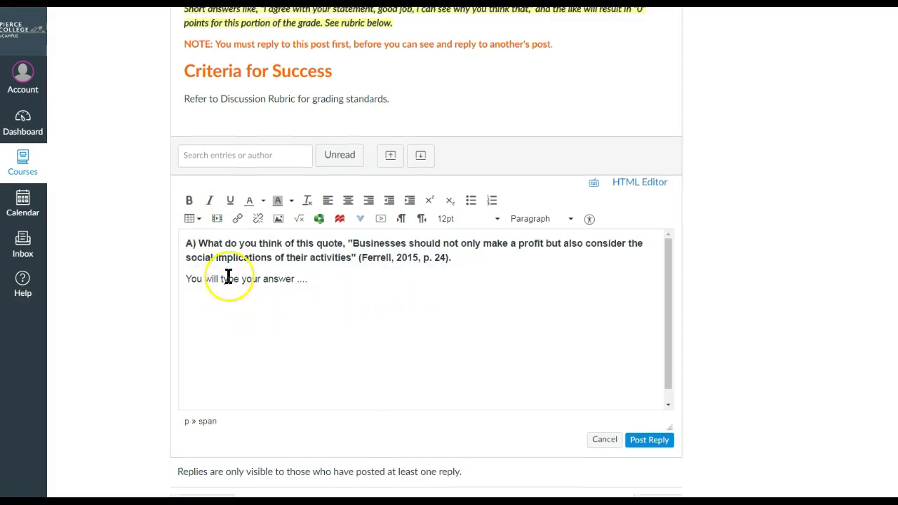
pyautogui.moveTo(527, 113); pyautogui.dragTo(218, 118)
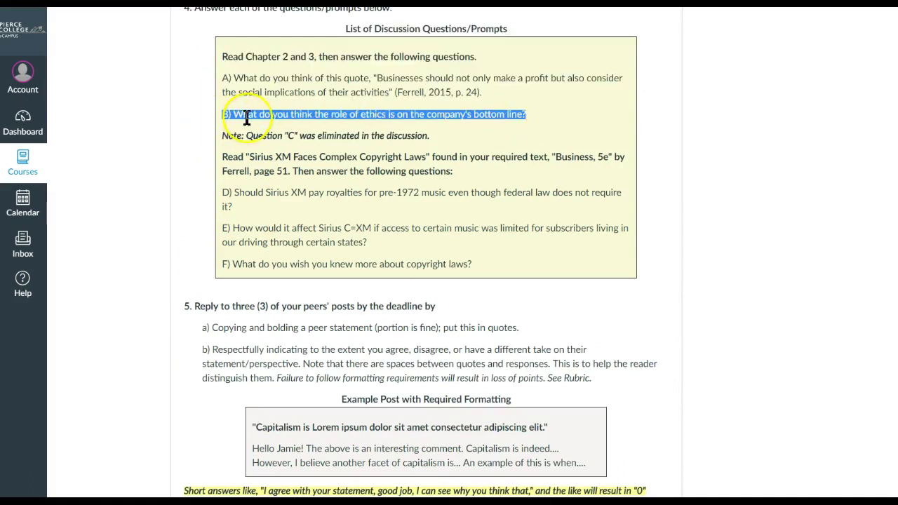
pyautogui.rightClick(248, 111)
pyautogui.click(277, 117)
pyautogui.scroll(-2, 246, 411)
pyautogui.scroll(-5, 245, 411)
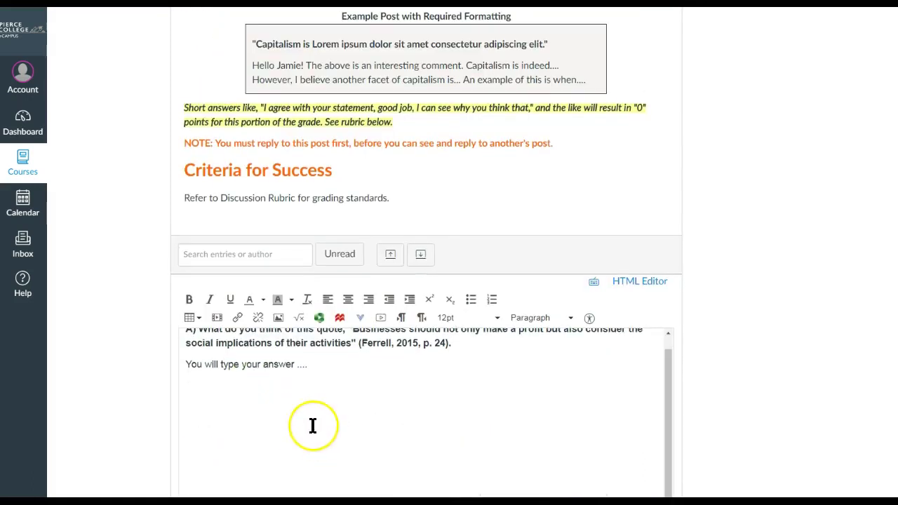
pyautogui.click(214, 397)
pyautogui.hotkey('ctrl', 'v')
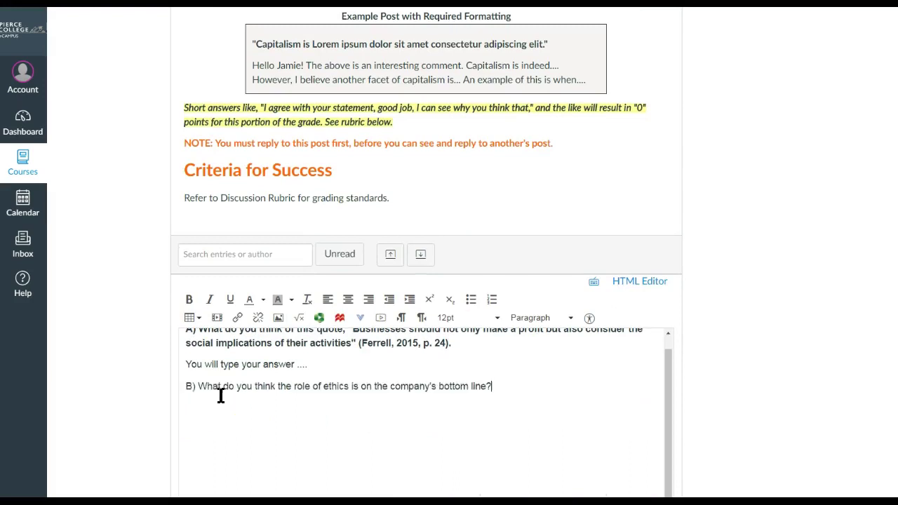
# Bold question B and begin its placeholder answer with 'You'
pyautogui.tripleClick(244, 388)
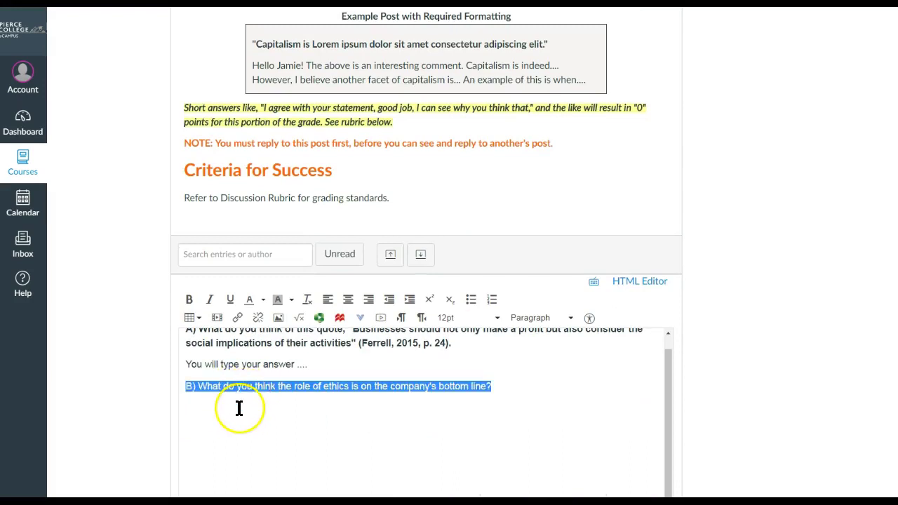
pyautogui.click(511, 395)
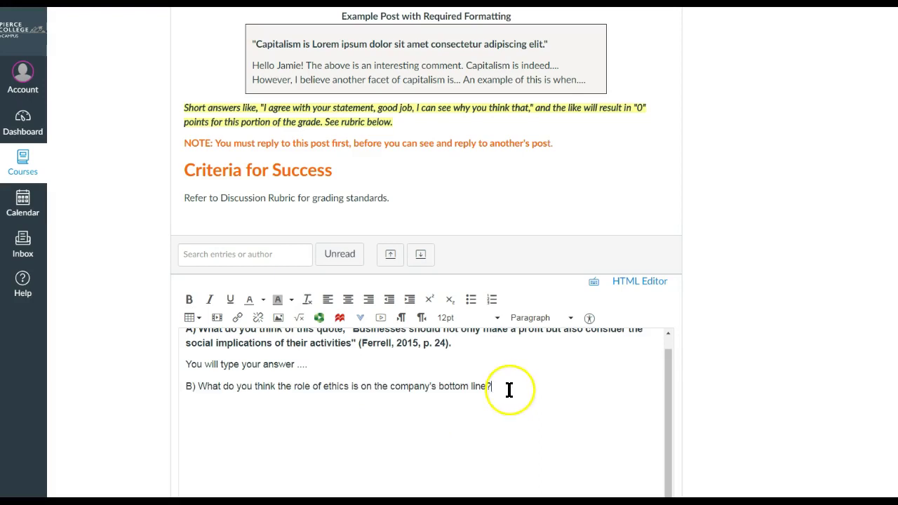
pyautogui.tripleClick(433, 388)
pyautogui.hotkey('ctrl', 'b')
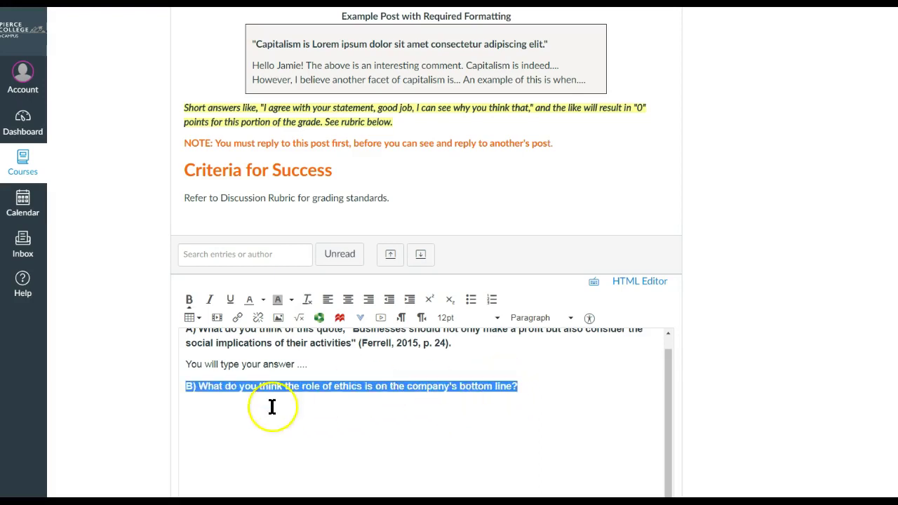
pyautogui.click(201, 409)
pyautogui.write('You will type your answer...')
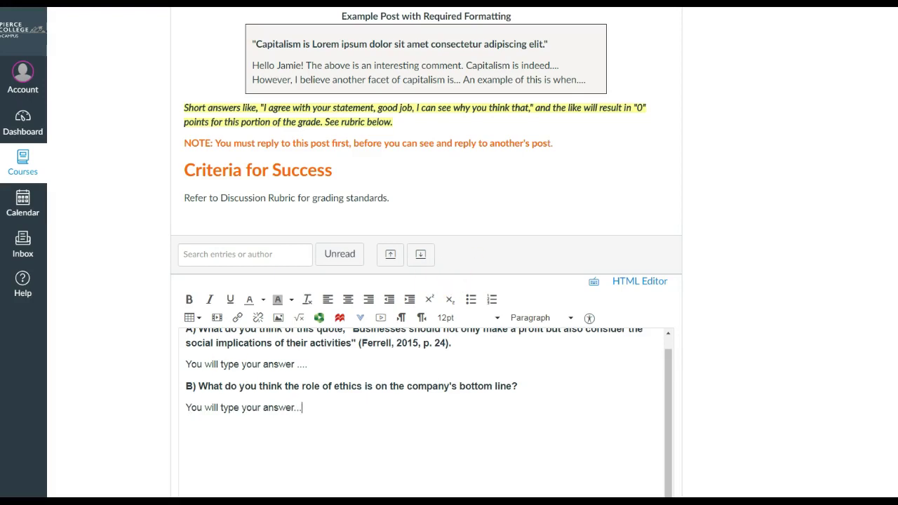
pyautogui.scroll(-2, 375, 418)
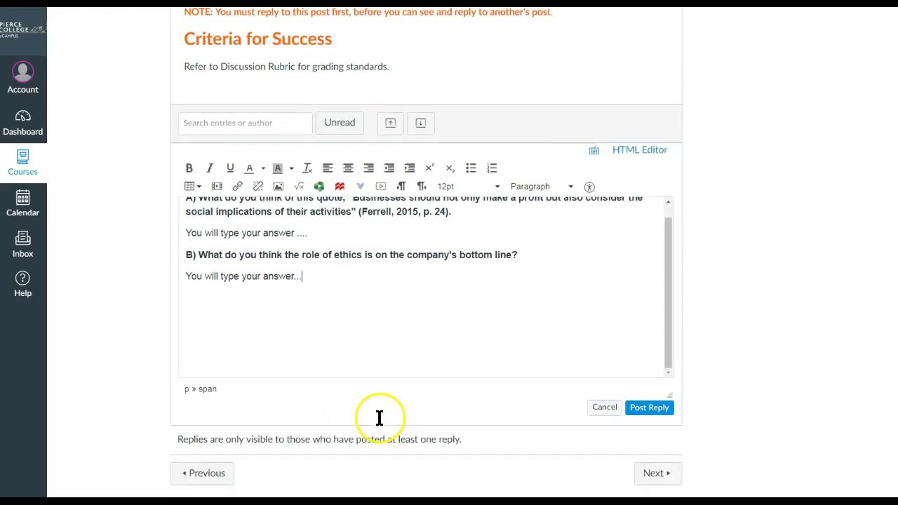
# Post the reply and scroll back up to view the new entry with questions A and B
pyautogui.click(646, 408)
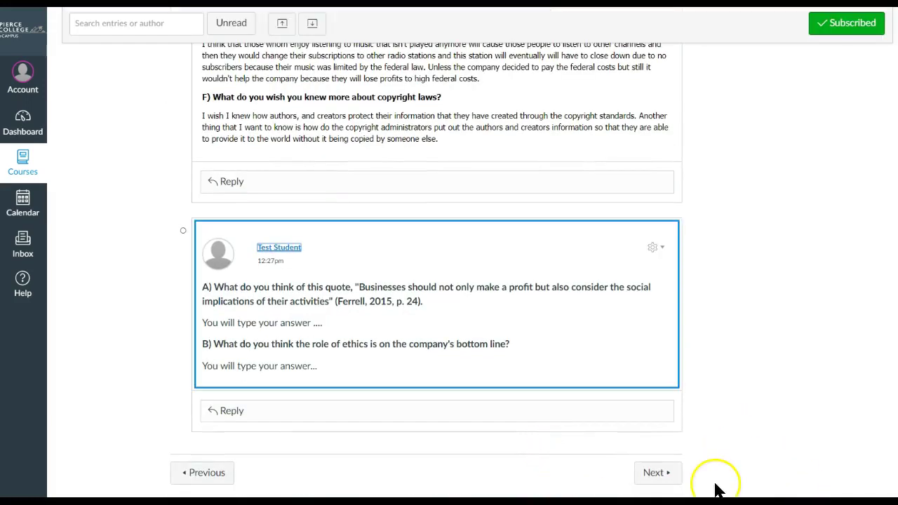
pyautogui.scroll(2, 834, 204)
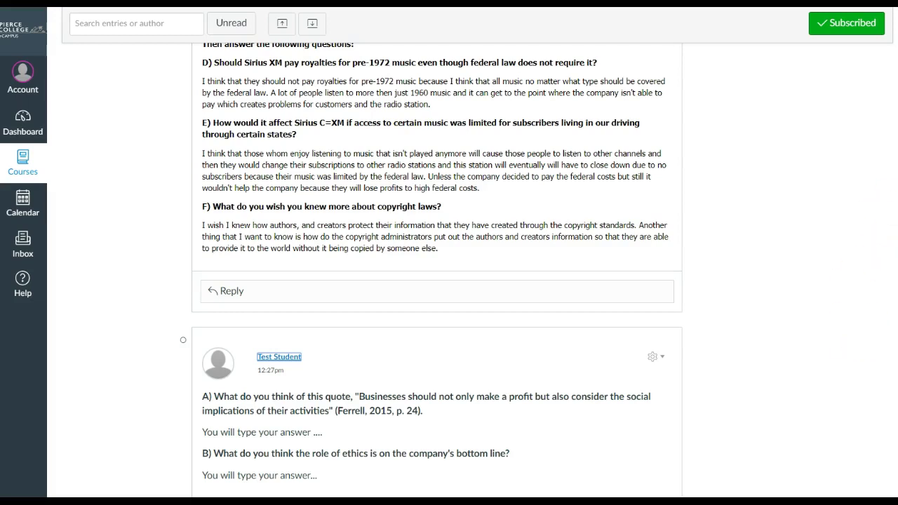
pyautogui.scroll(1, 431, 271)
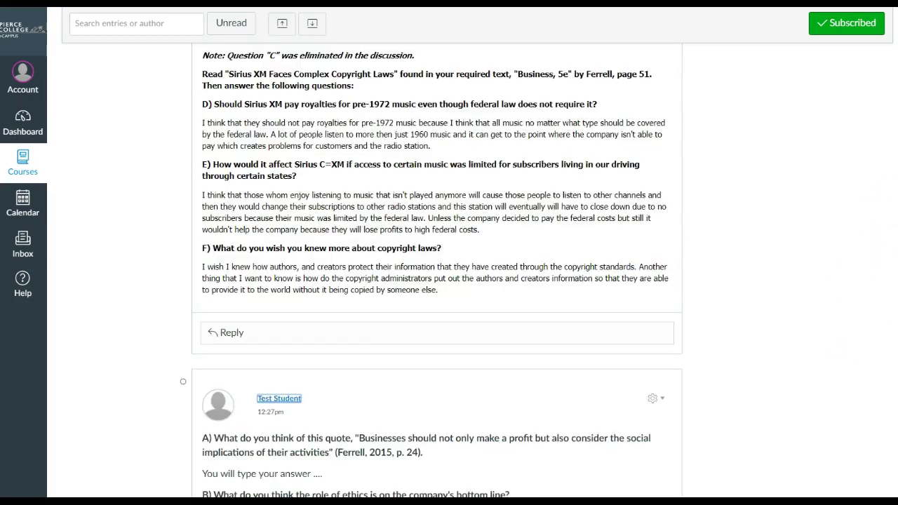
pyautogui.scroll(-1, 432, 271)
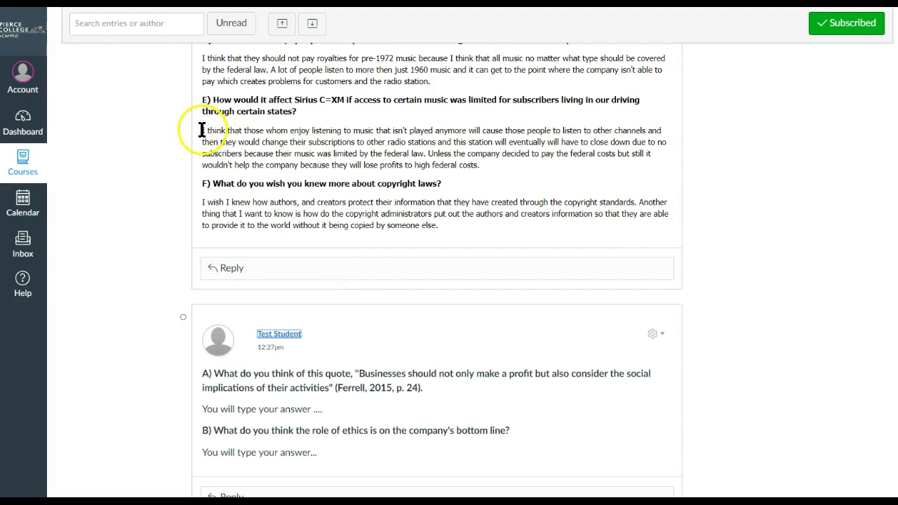
# Copy the opening of the peer's answer to E and paste it in quotes, ending with '...', into a reply
pyautogui.moveTo(202, 130); pyautogui.dragTo(254, 155)
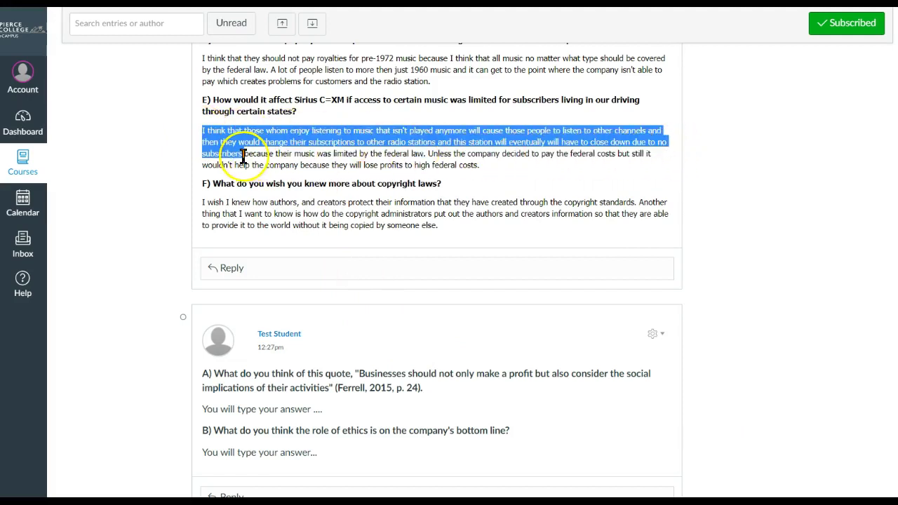
pyautogui.rightClick(237, 141)
pyautogui.click(277, 150)
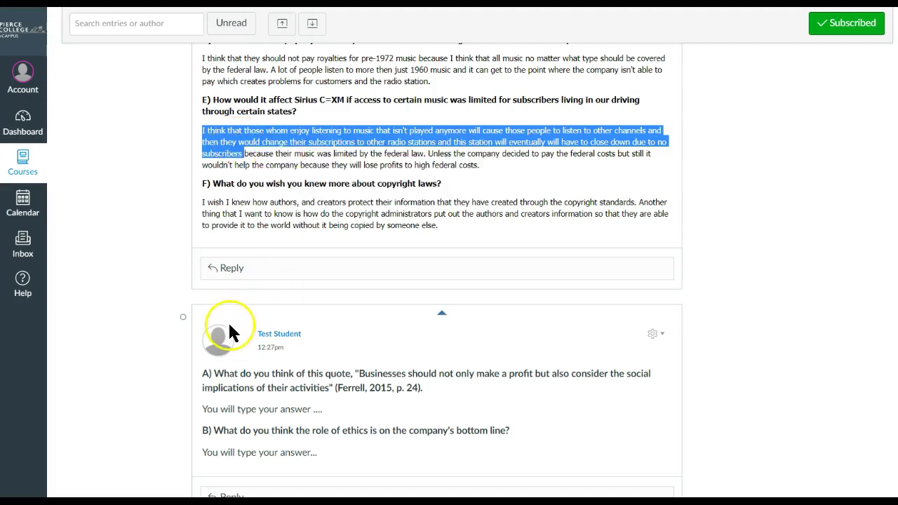
pyautogui.click(234, 273)
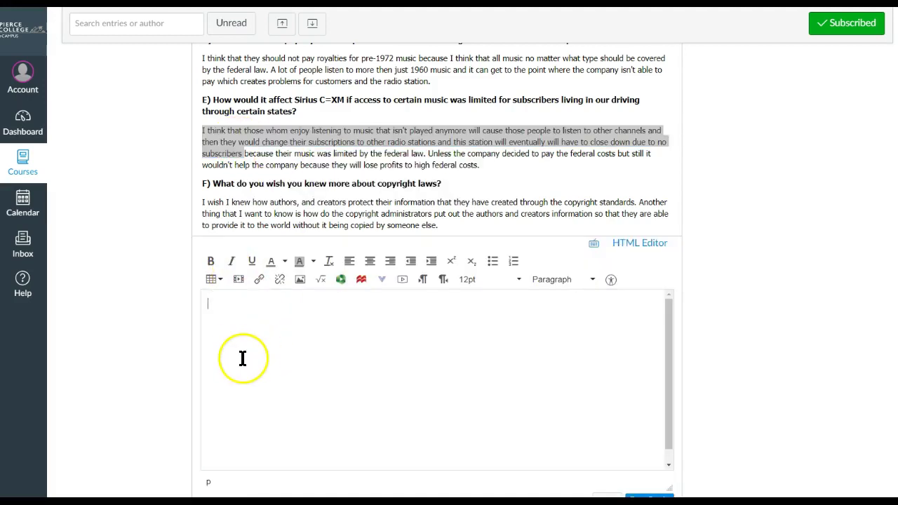
pyautogui.write('"')
pyautogui.hotkey('ctrl', 'v')
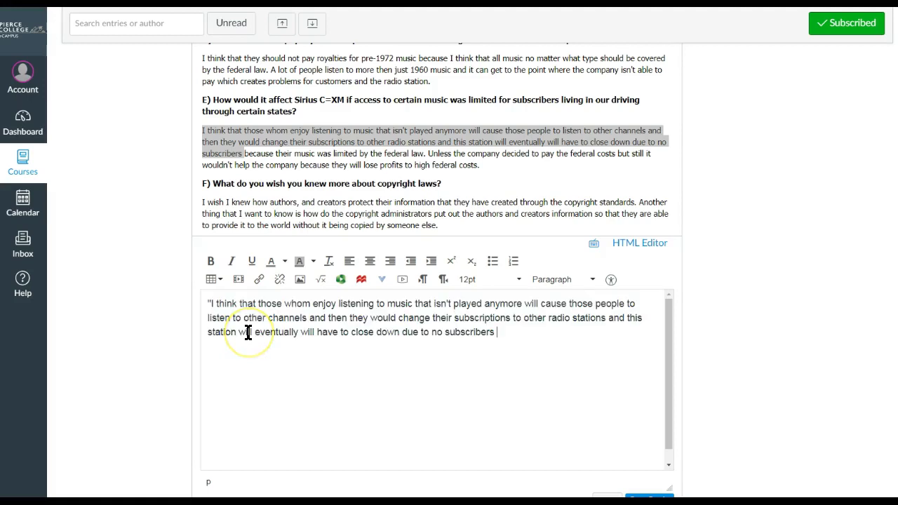
pyautogui.press('BackSpace')
pyautogui.write('..."')
pyautogui.press('Return')
# Greet the classmate by name and add 'You will type your reflection, thoughts against their quote above....'
pyautogui.write('Hi Robert.')
pyautogui.press('Return')
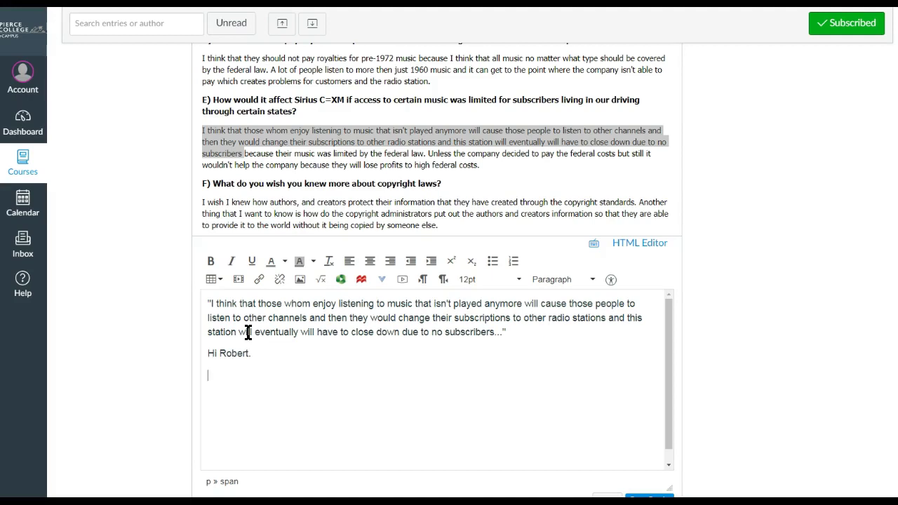
pyautogui.write('You will type your ref')
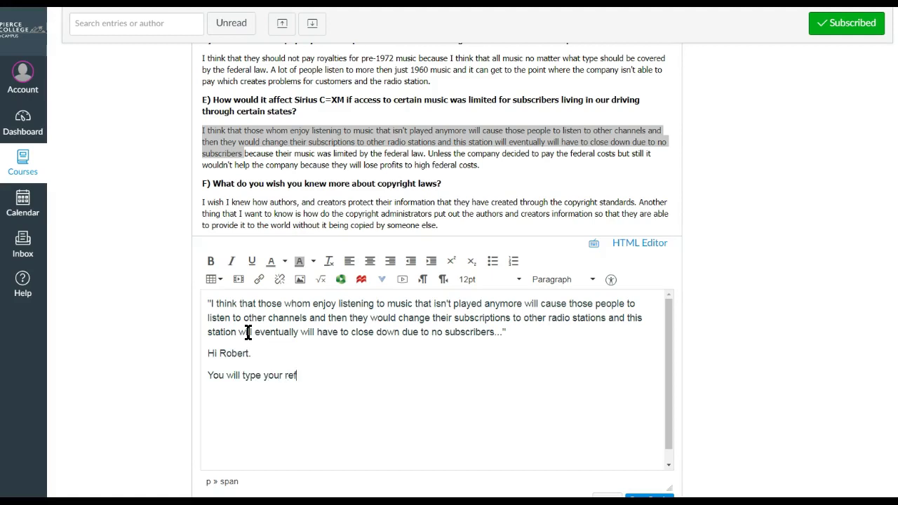
pyautogui.write('lection, thoughs')
pyautogui.press('BackSpace')
pyautogui.write('ts against their')
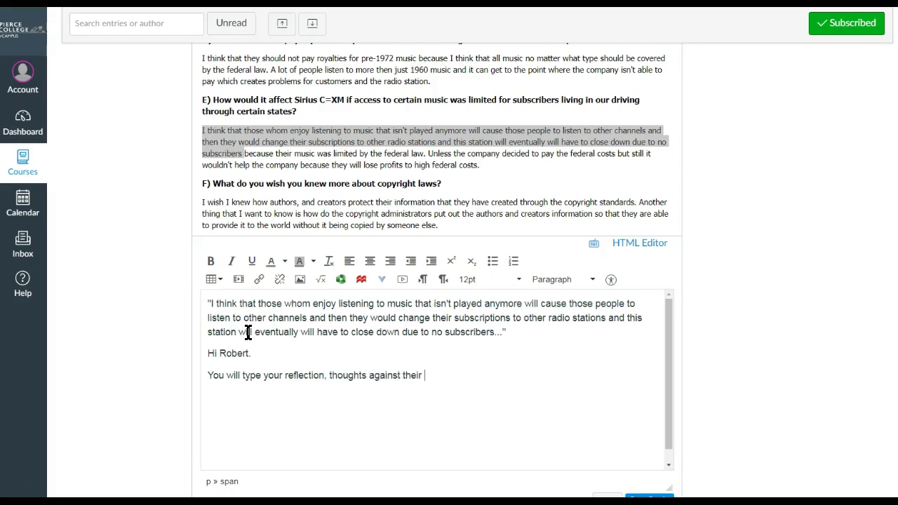
pyautogui.write(' quote above....')
# Bold the quoted peer statement paragraph at the top of the reply
pyautogui.moveTo(526, 337); pyautogui.dragTo(24, 240)
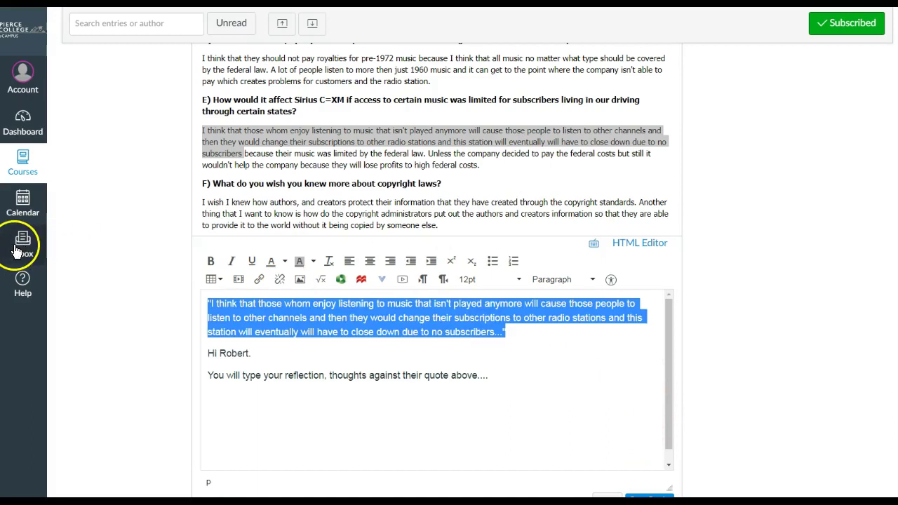
pyautogui.hotkey('ctrl', 'b')
pyautogui.click(445, 398)
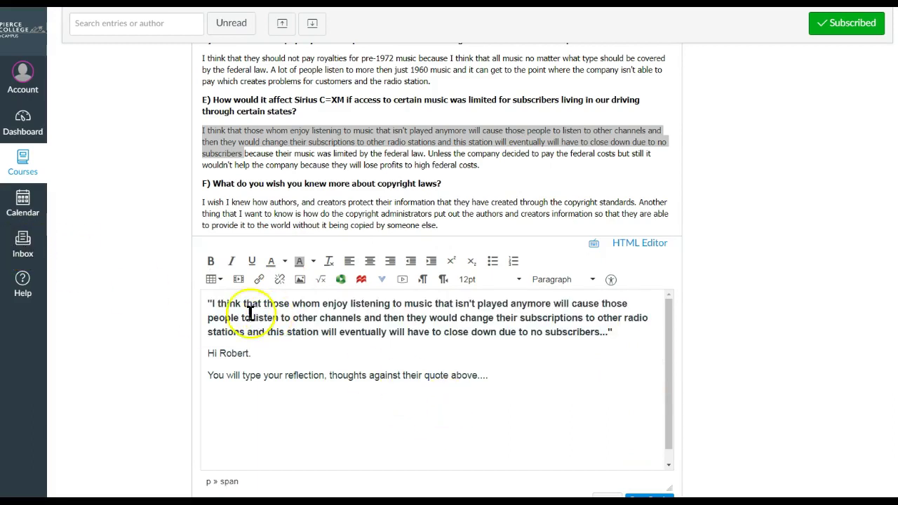